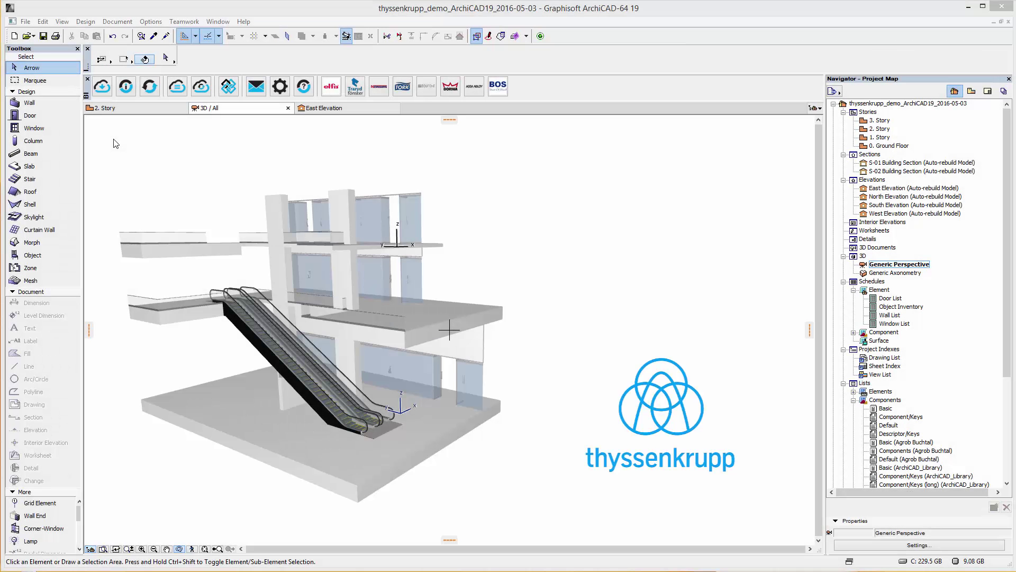
# - Open the BIMobject product catalogue from the plugin toolbar
pyautogui.click(103, 87)
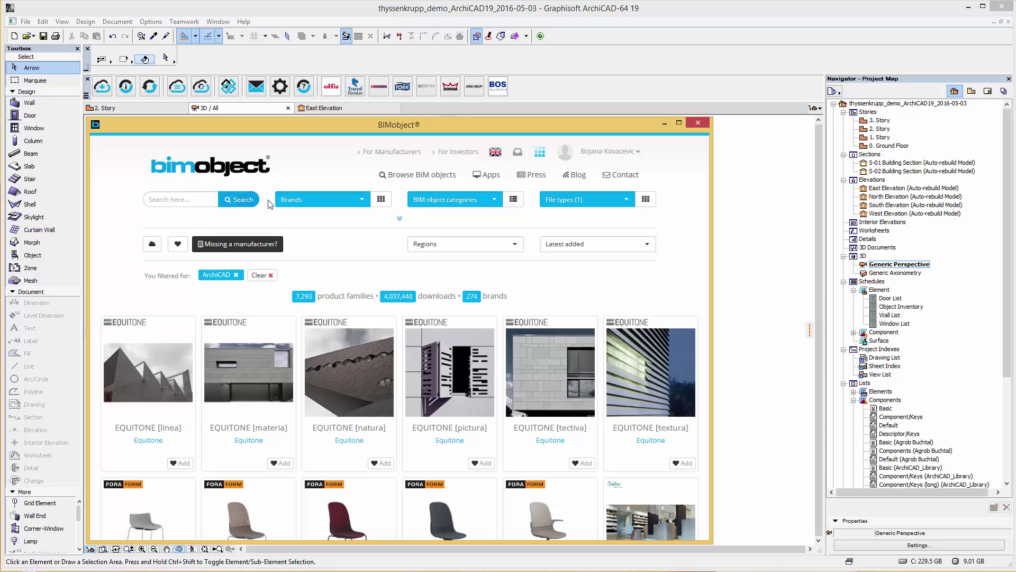
# - Filter the BIMobject catalogue by the thyssenkrupp brand, searching for 'thyssen'
pyautogui.click(293, 203)
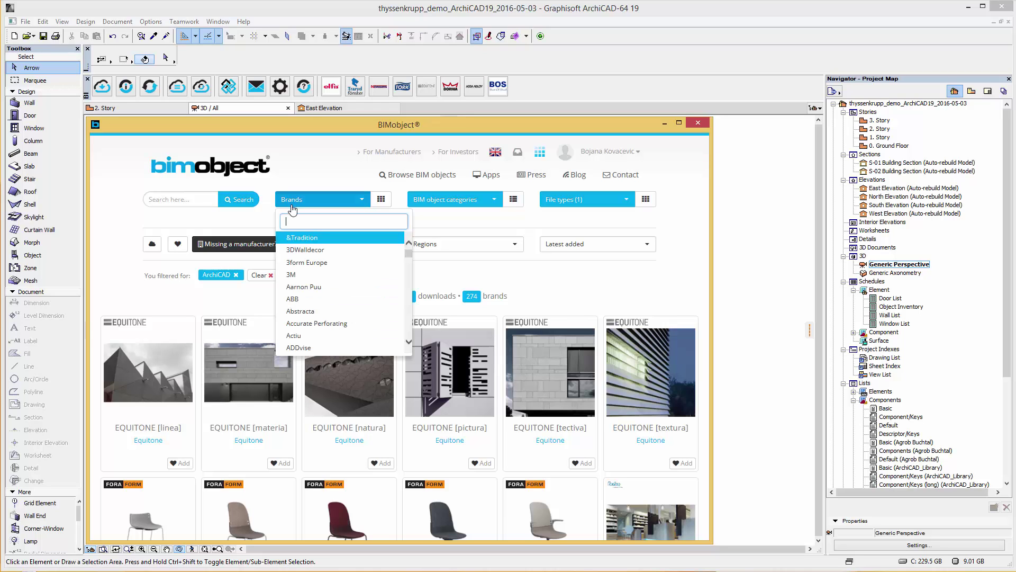
pyautogui.write('t')
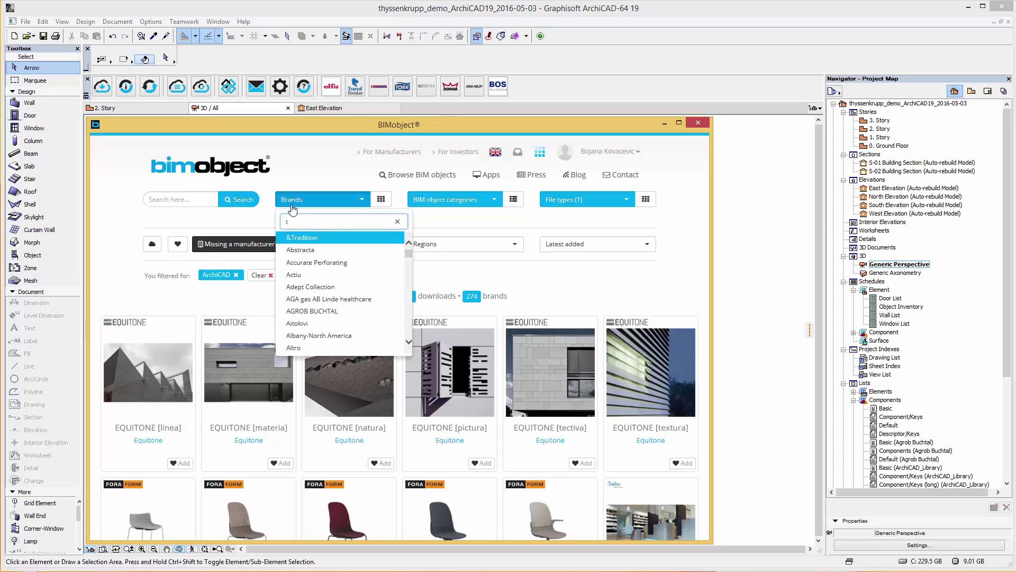
pyautogui.write('hys')
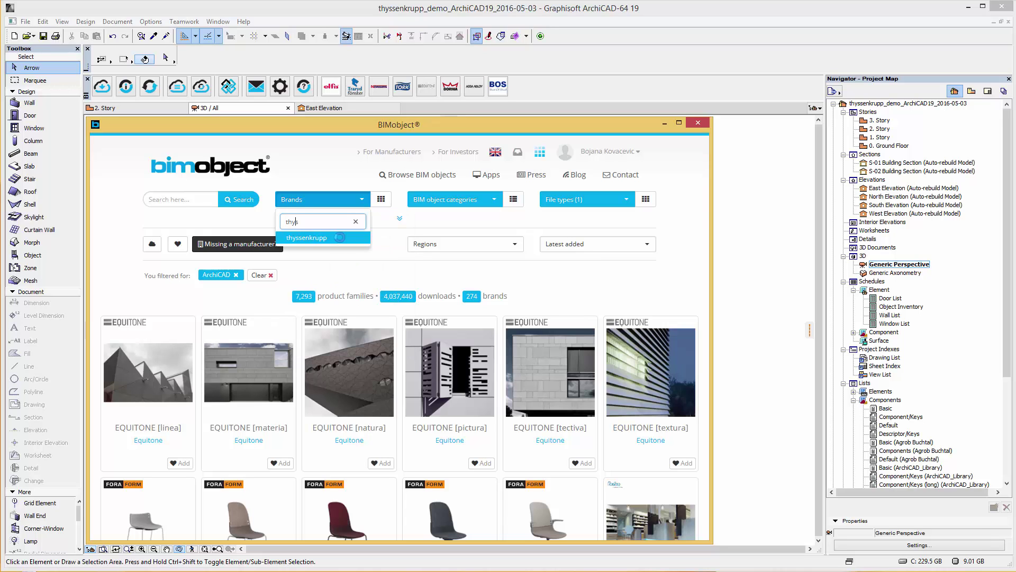
pyautogui.write('senk')
pyautogui.click(339, 239)
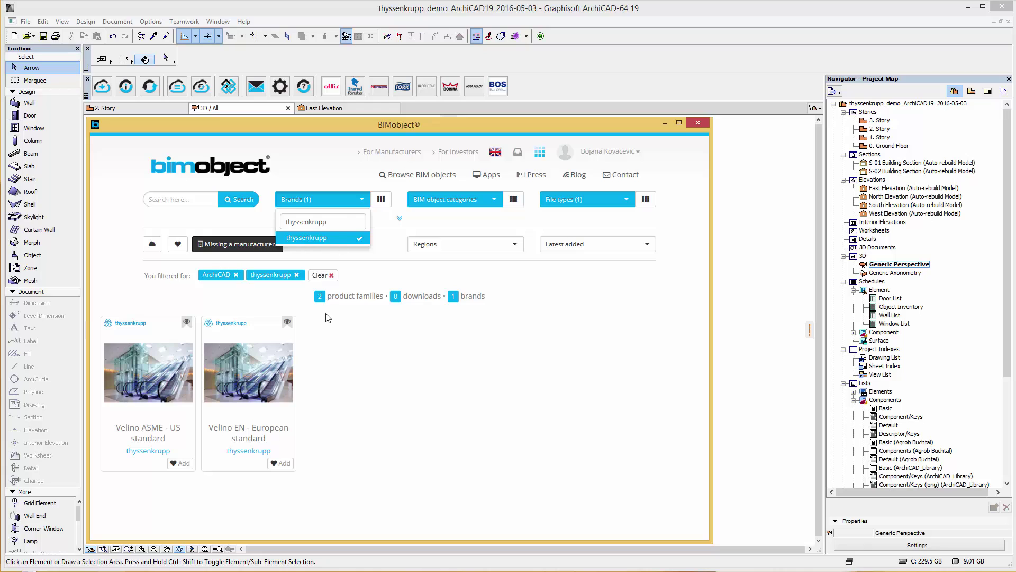
pyautogui.click(326, 337)
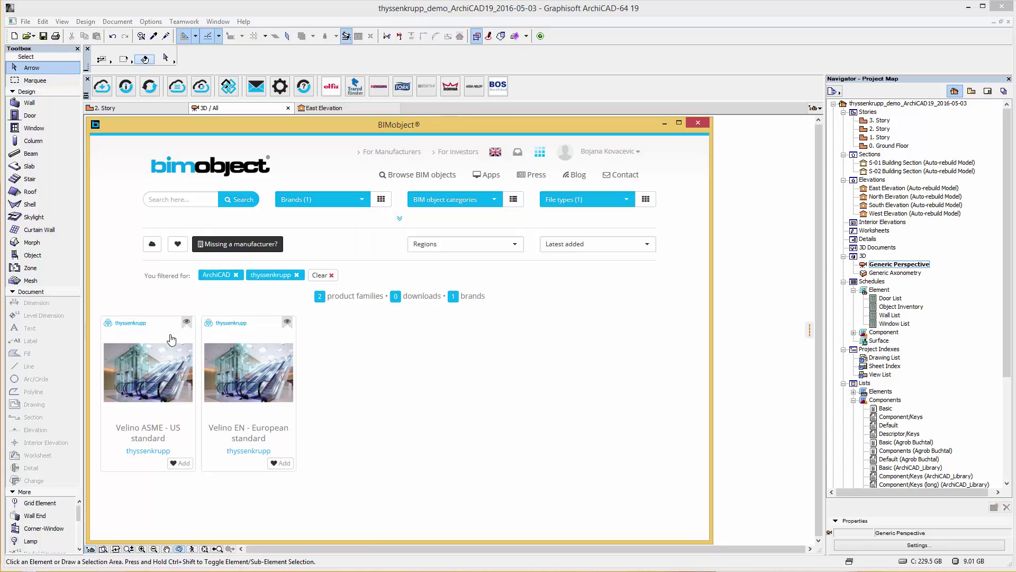
# - Review the Velino EN – European standard photos, specification, links, related and classification tabs
pyautogui.click(231, 346)
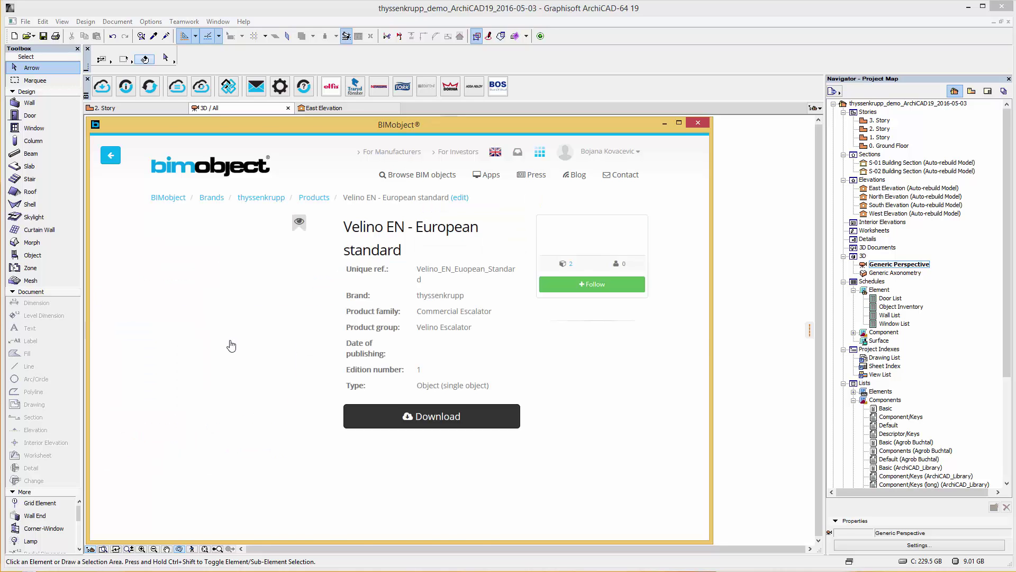
pyautogui.click(318, 304)
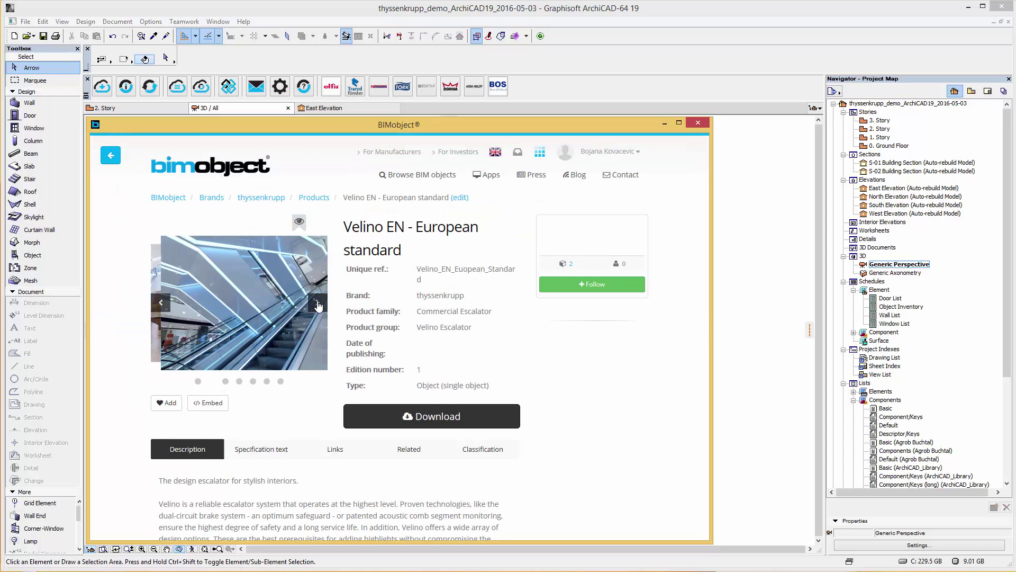
pyautogui.click(318, 305)
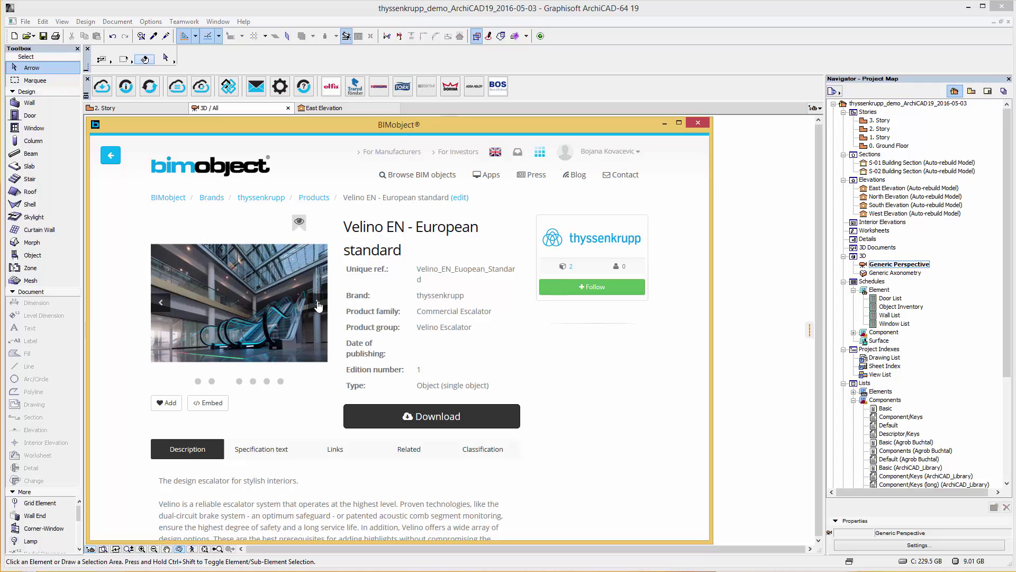
pyautogui.click(318, 305)
pyautogui.scroll(-3, 304, 347)
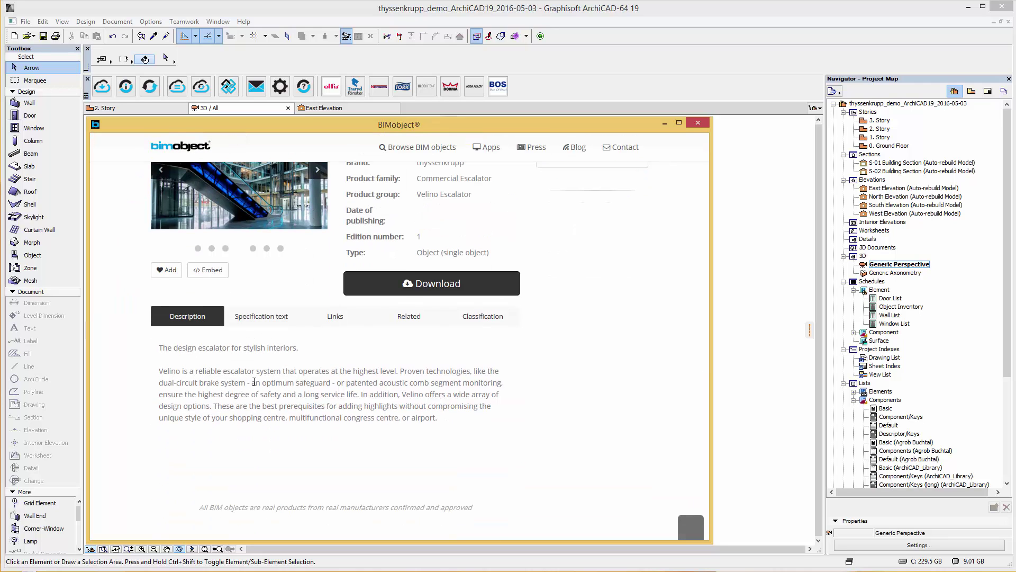
pyautogui.click(268, 320)
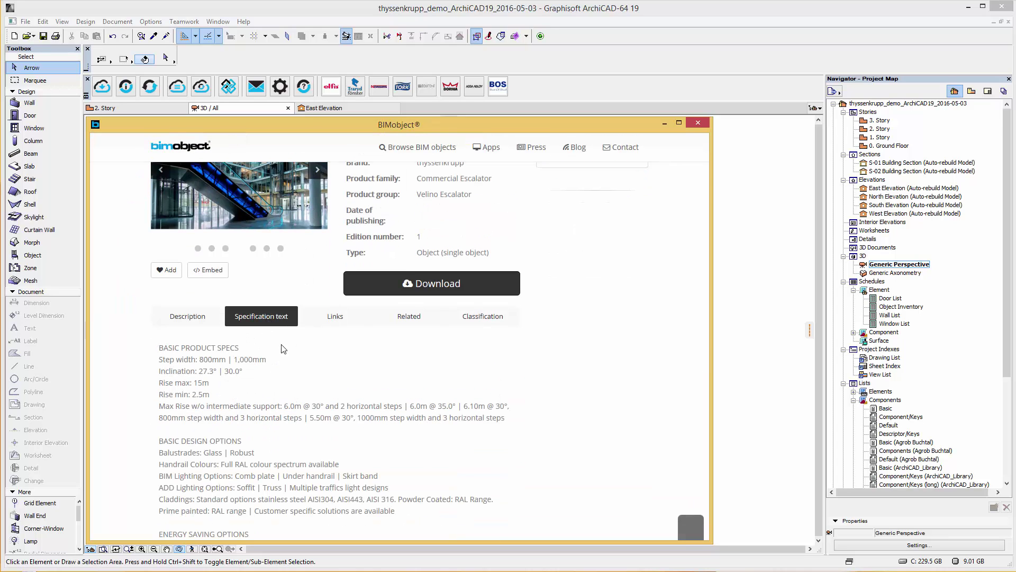
pyautogui.scroll(-3, 284, 348)
pyautogui.scroll(3, 283, 347)
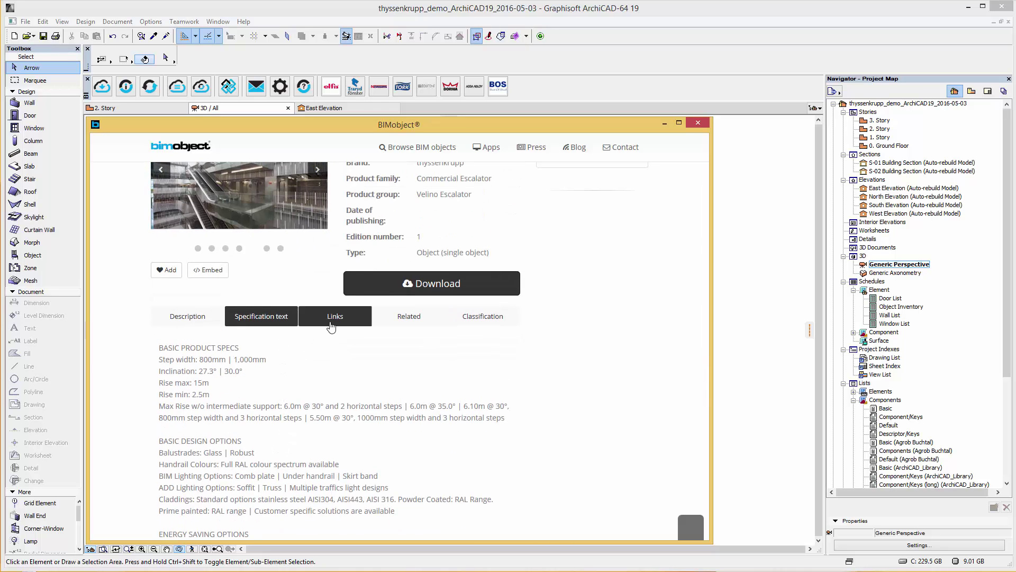
pyautogui.click(331, 325)
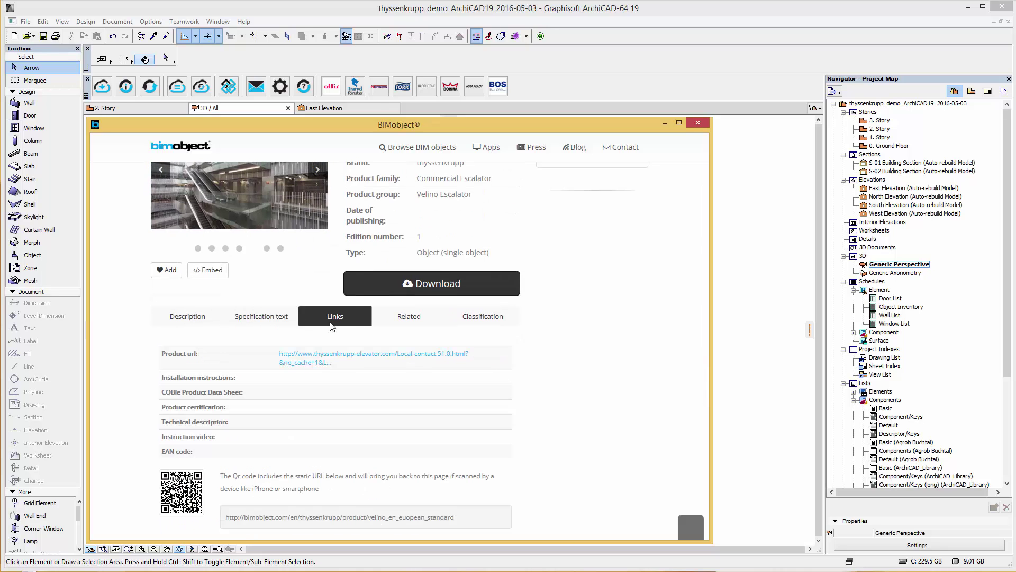
pyautogui.click(409, 324)
pyautogui.click(492, 322)
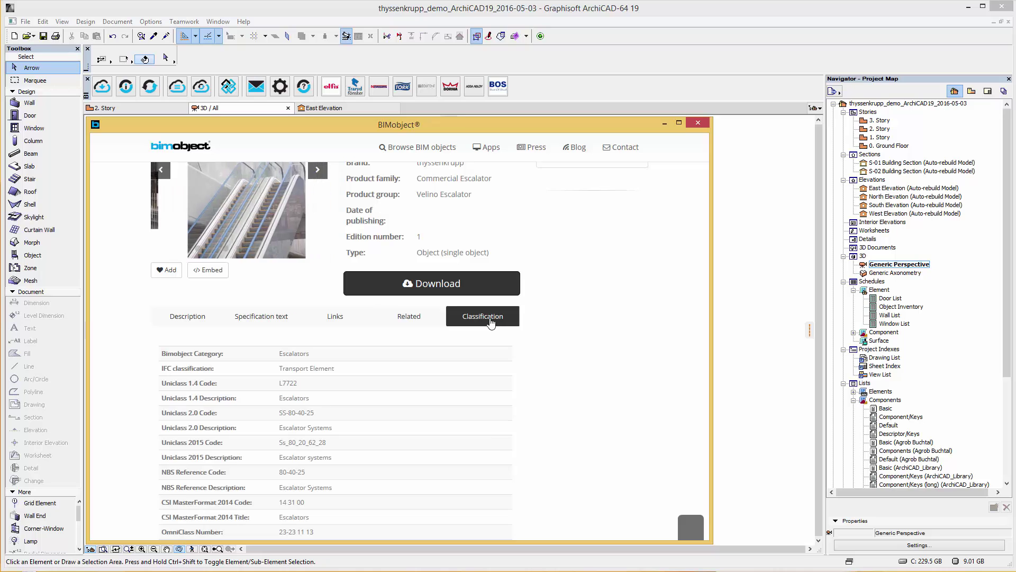
pyautogui.scroll(-2, 490, 324)
pyautogui.scroll(5, 488, 327)
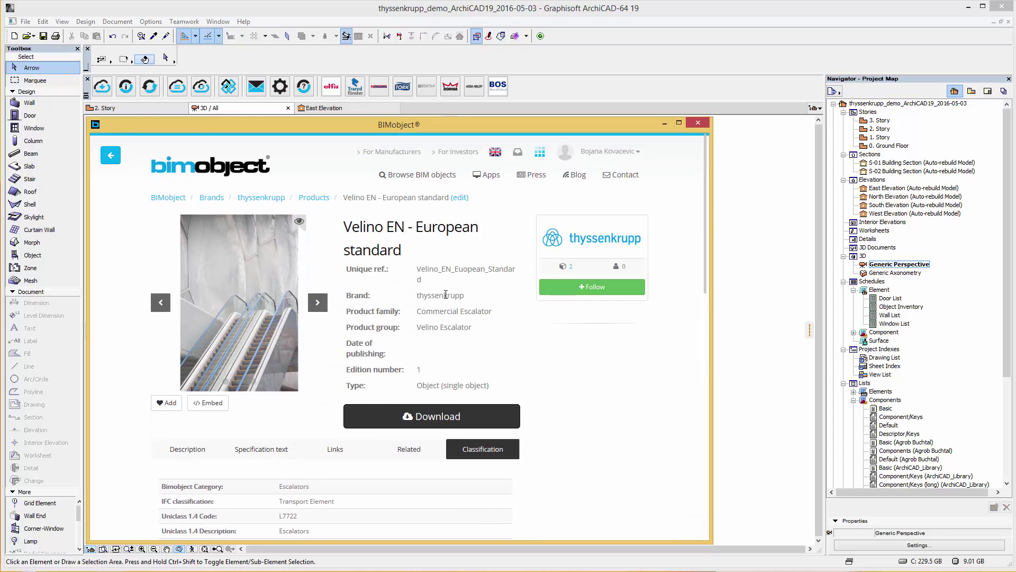
# - Download the ArchiCAD file Velino Xtra EN115 - EU standard.gsm
pyautogui.click(437, 416)
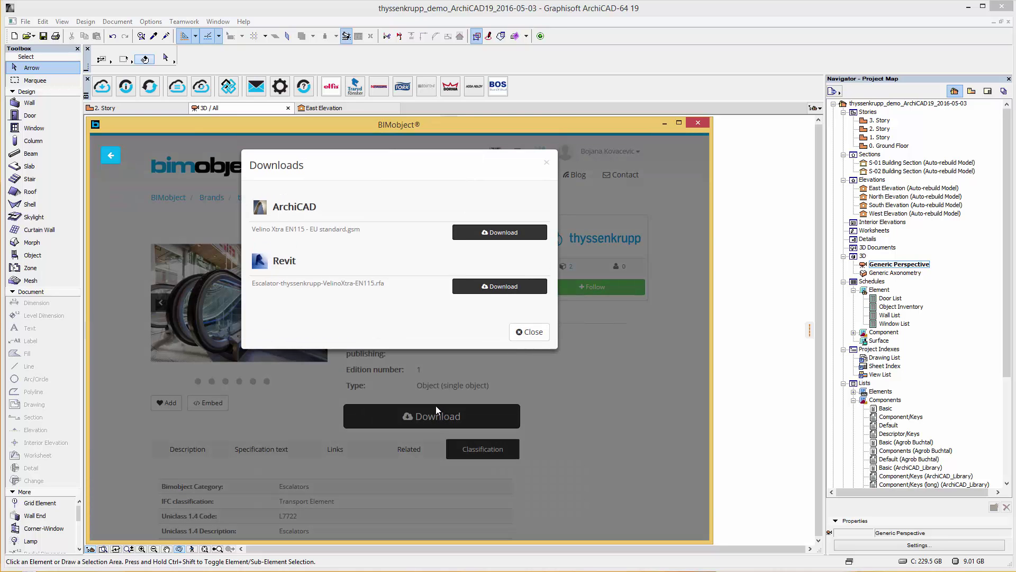
pyautogui.moveTo(332, 230); pyautogui.dragTo(257, 231)
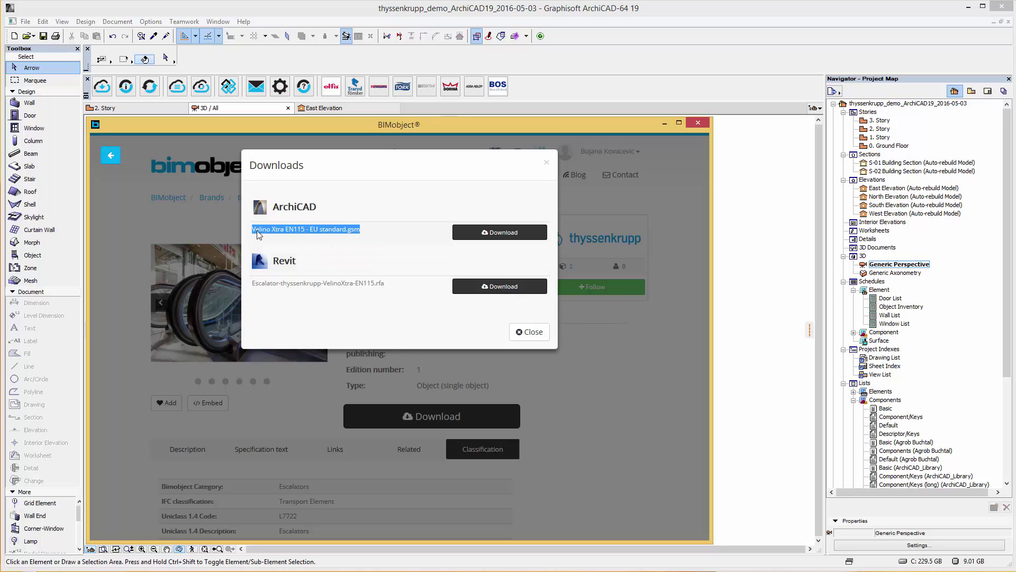
pyautogui.click(502, 236)
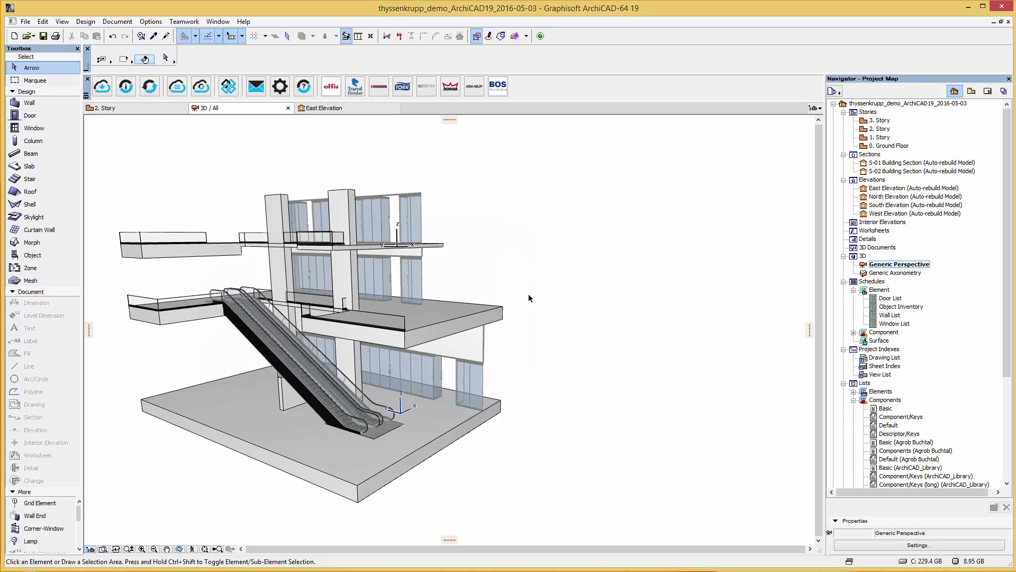
# - Orbit the 3D view, switch to the 1. Story plan and open Stair default settings
pyautogui.keyDown('shift'); pyautogui.moveTo(529, 298); pyautogui.dragTo(536, 322, button='middle'); pyautogui.keyUp('shift')
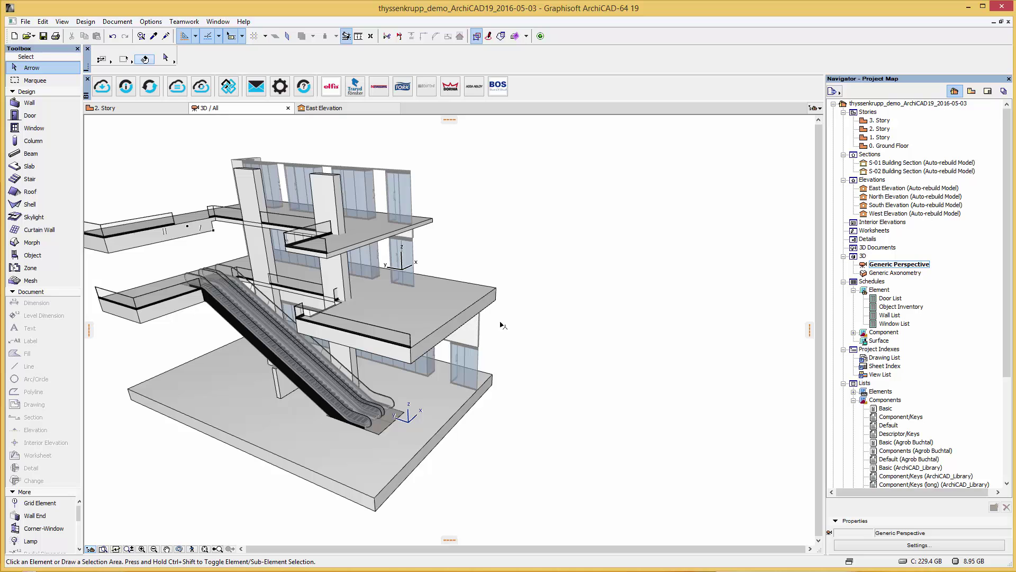
pyautogui.doubleClick(881, 138)
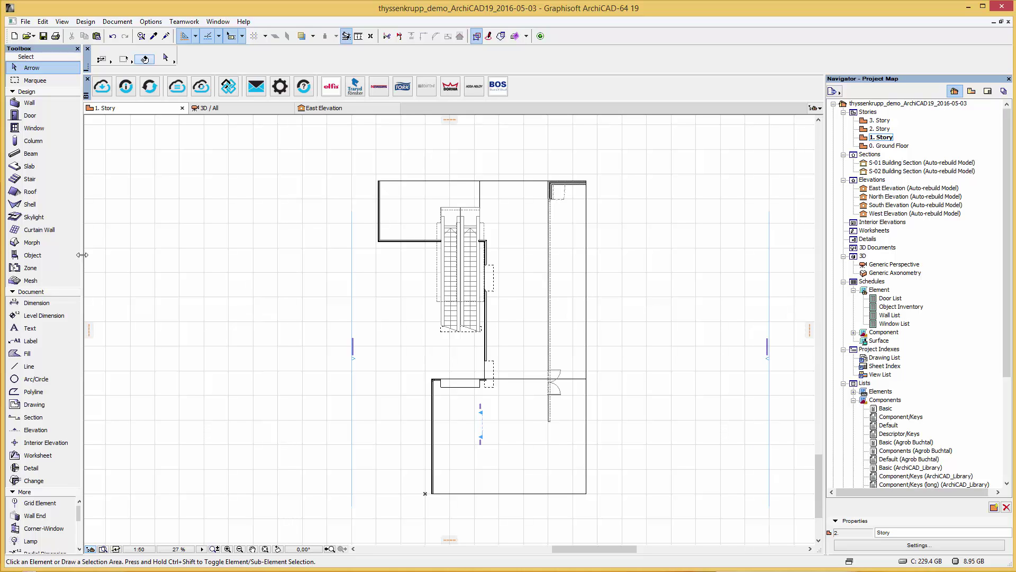
pyautogui.doubleClick(34, 180)
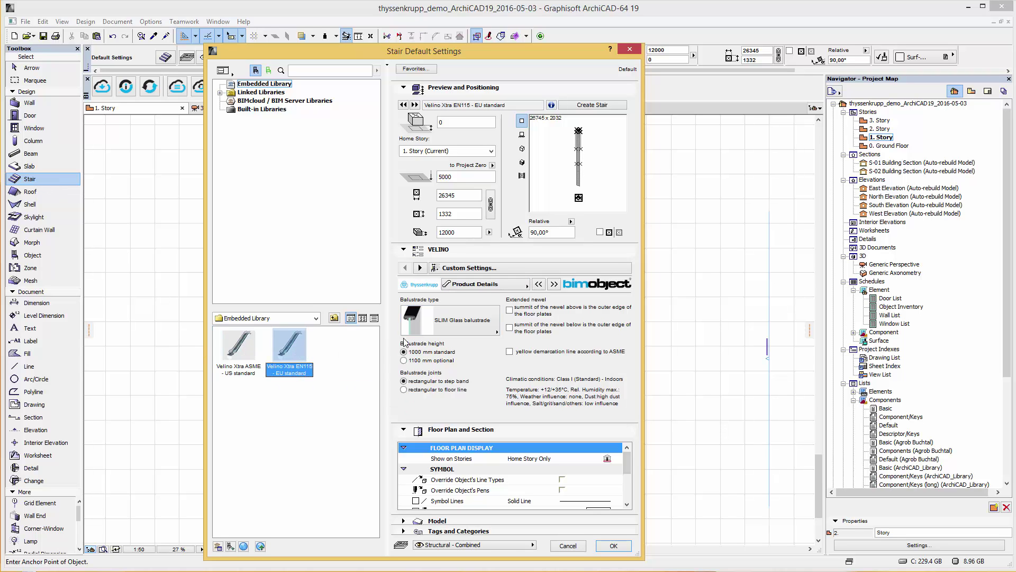
# - Set the escalator's height between floors to 2500 on the Product dimensions page
pyautogui.click(458, 289)
pyautogui.click(536, 285)
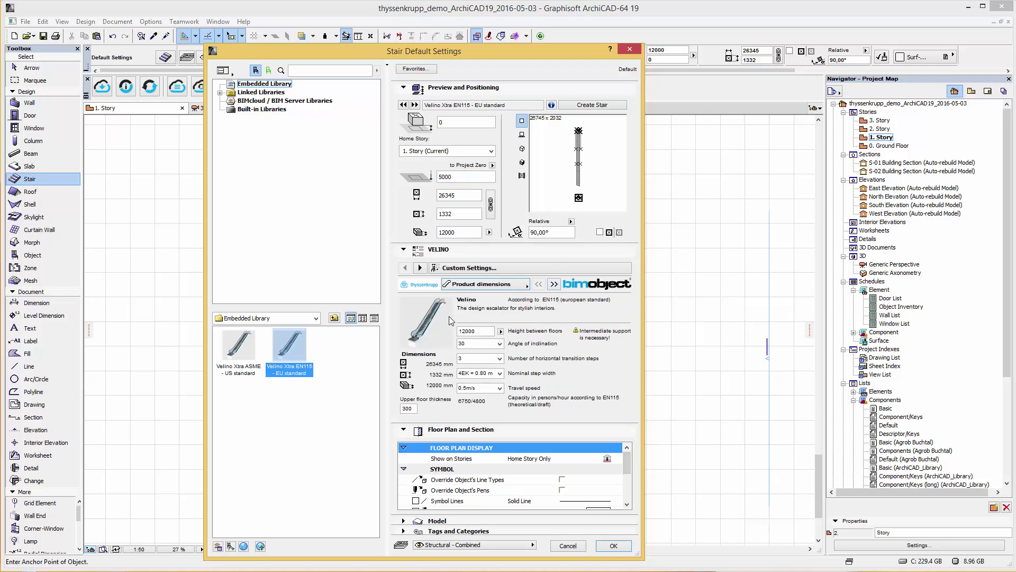
pyautogui.moveTo(481, 331); pyautogui.dragTo(453, 334)
pyautogui.write('2500')
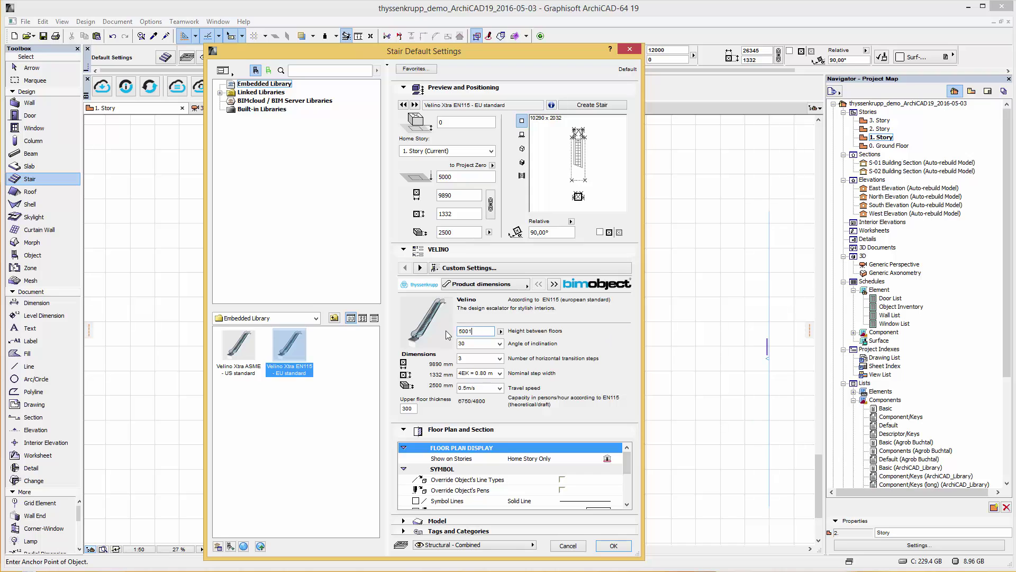
# - Keep 30° inclination, 3 transition steps, 0.5m/s speed; set step width to 1.00 m
pyautogui.click(471, 345)
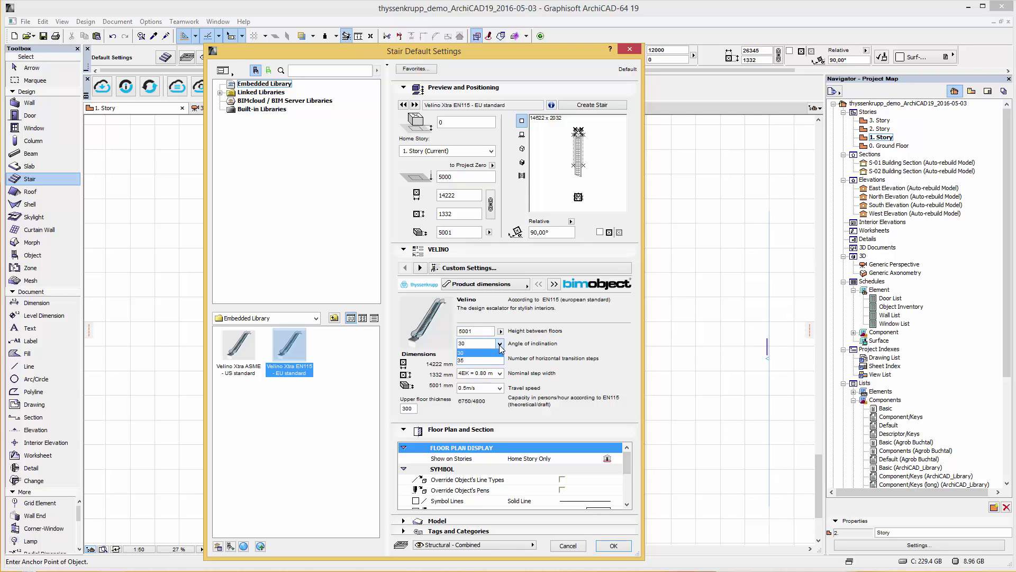
pyautogui.click(482, 358)
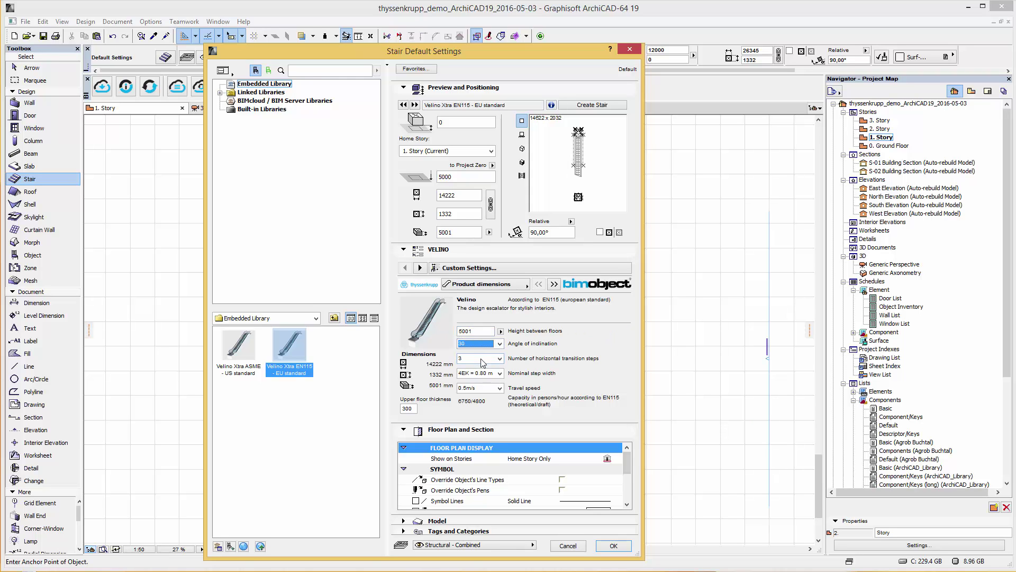
pyautogui.click(480, 359)
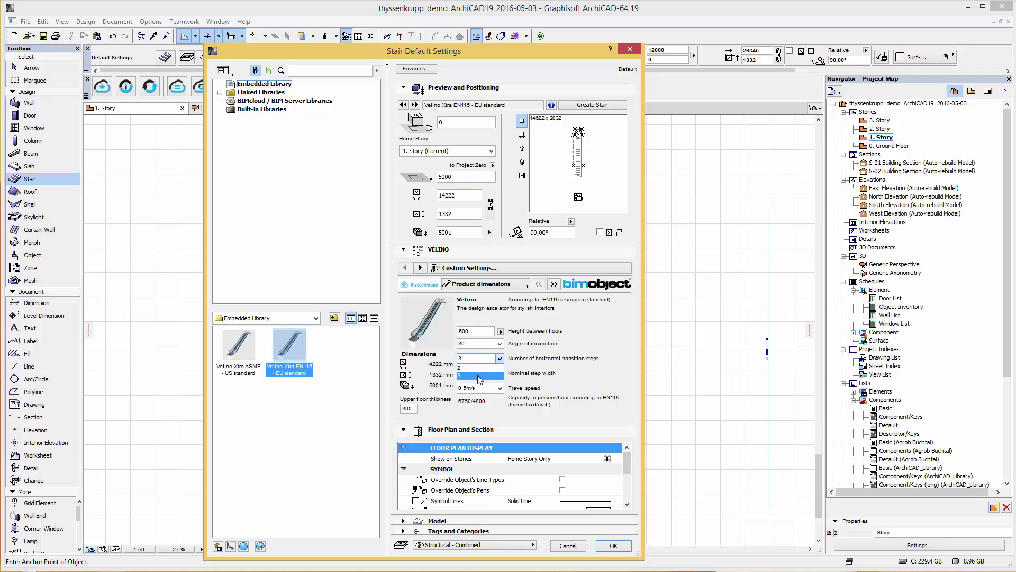
pyautogui.click(479, 378)
pyautogui.click(479, 373)
pyautogui.click(492, 393)
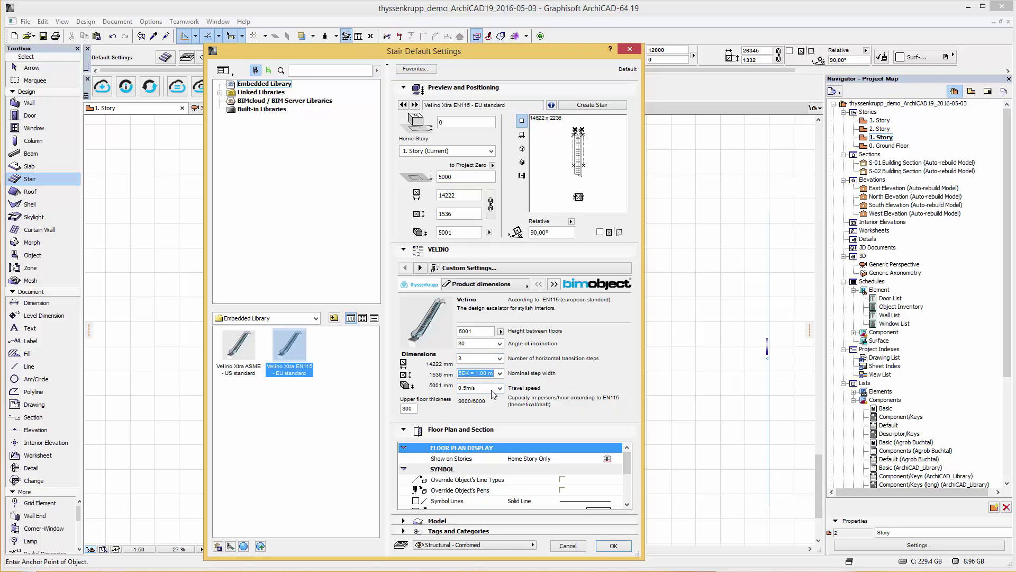
pyautogui.click(492, 392)
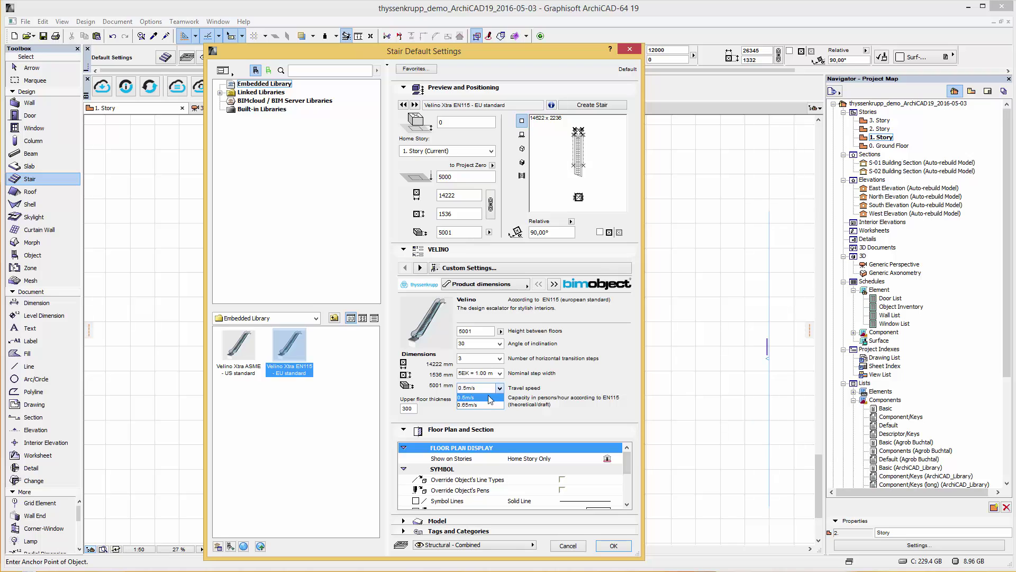
pyautogui.click(483, 401)
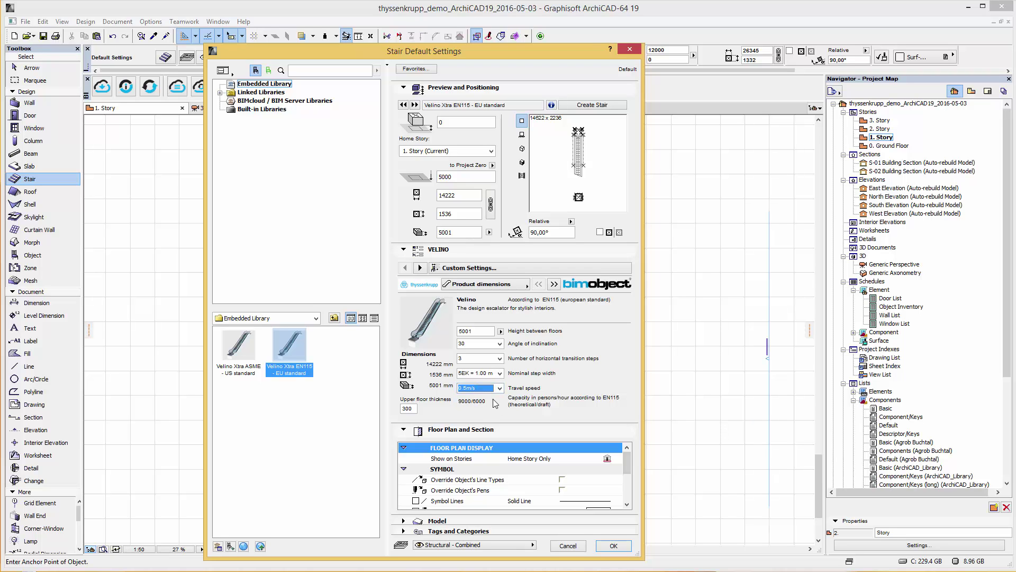
pyautogui.click(554, 284)
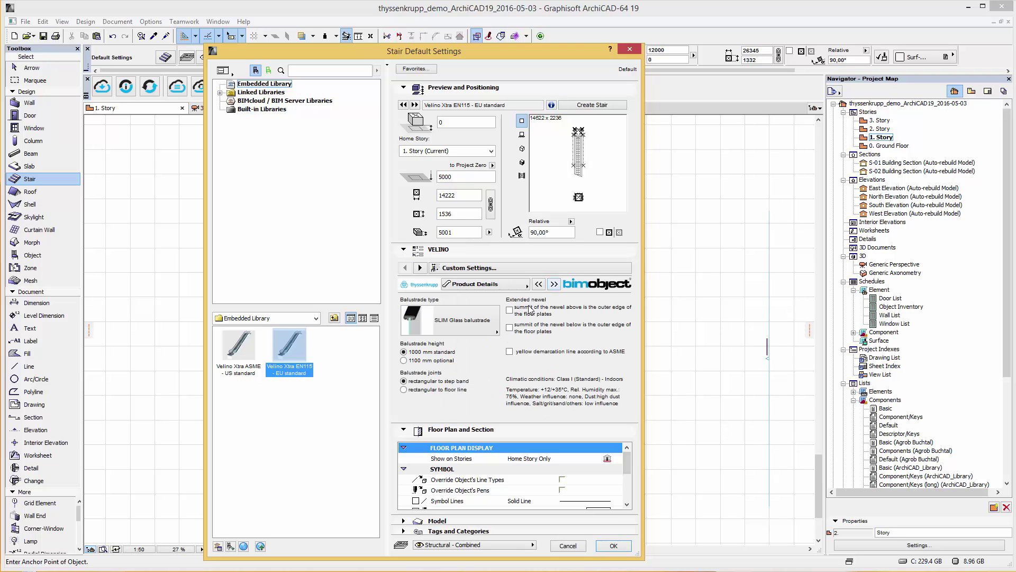
# - Keep the SLIM Glass balustrade, make joints rectangular to floor line, and preview in 3D
pyautogui.click(482, 323)
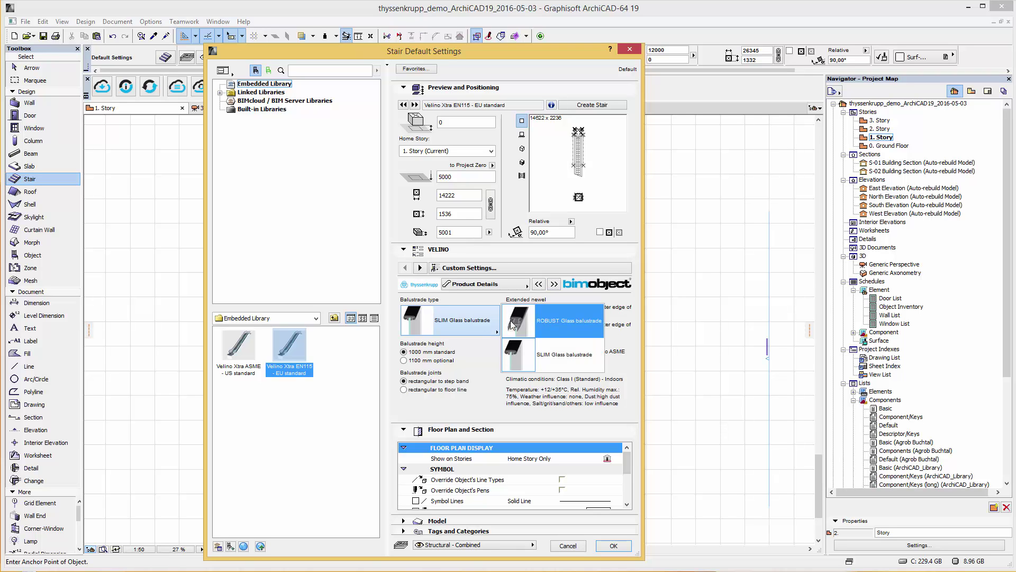
pyautogui.click(468, 326)
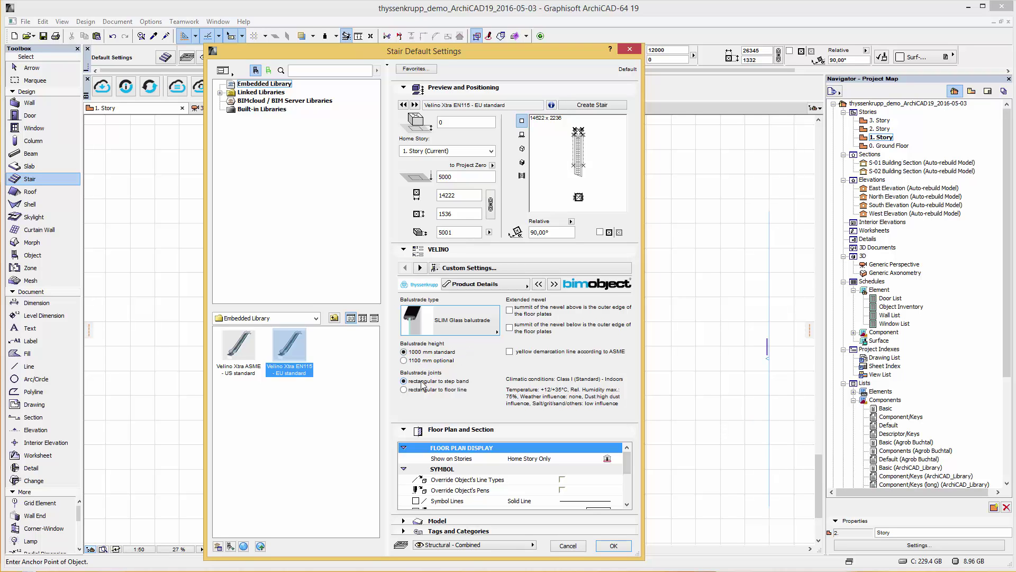
pyautogui.click(404, 390)
pyautogui.click(522, 164)
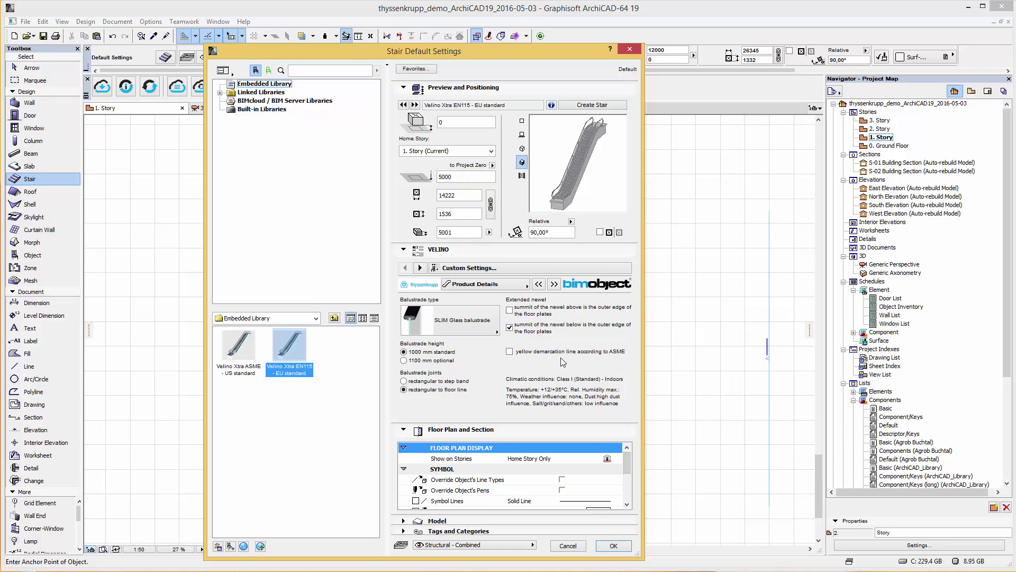
# - Set glass colour to grey and outer cladding to powder coated steel RAL1023, then accept
pyautogui.click(553, 284)
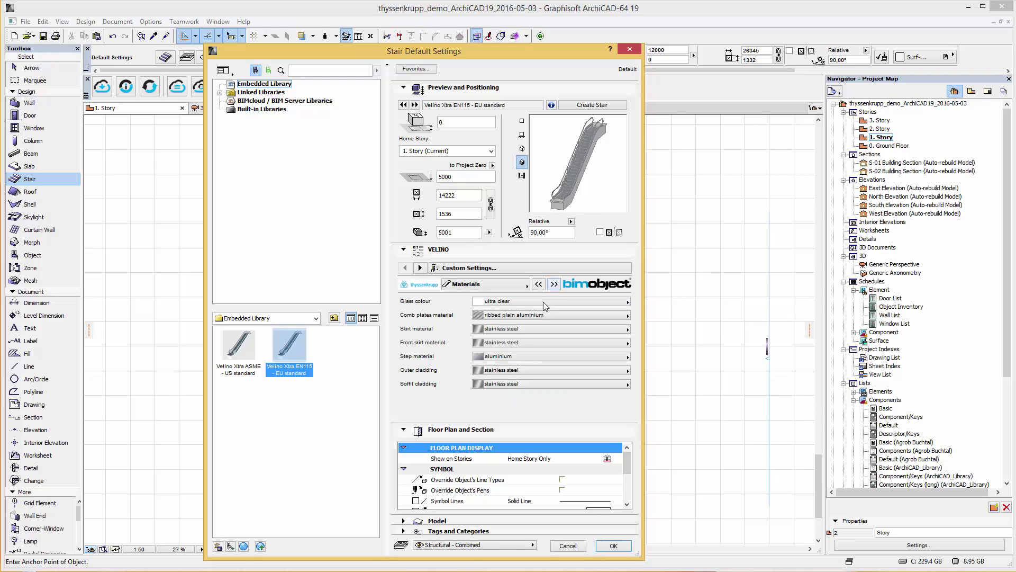
pyautogui.click(538, 302)
pyautogui.click(652, 327)
pyautogui.click(568, 343)
pyautogui.click(566, 355)
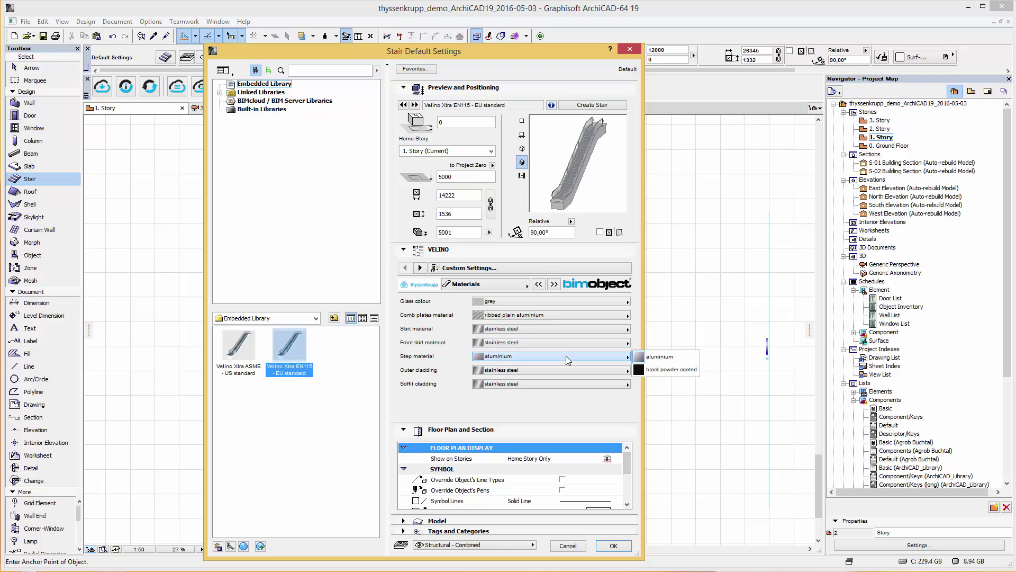
pyautogui.click(586, 370)
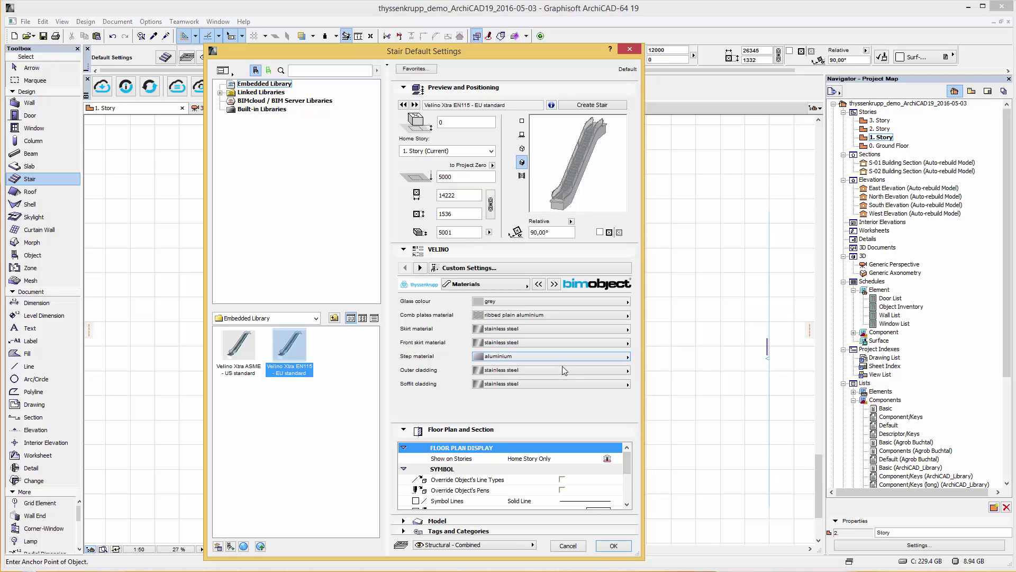
pyautogui.click(648, 409)
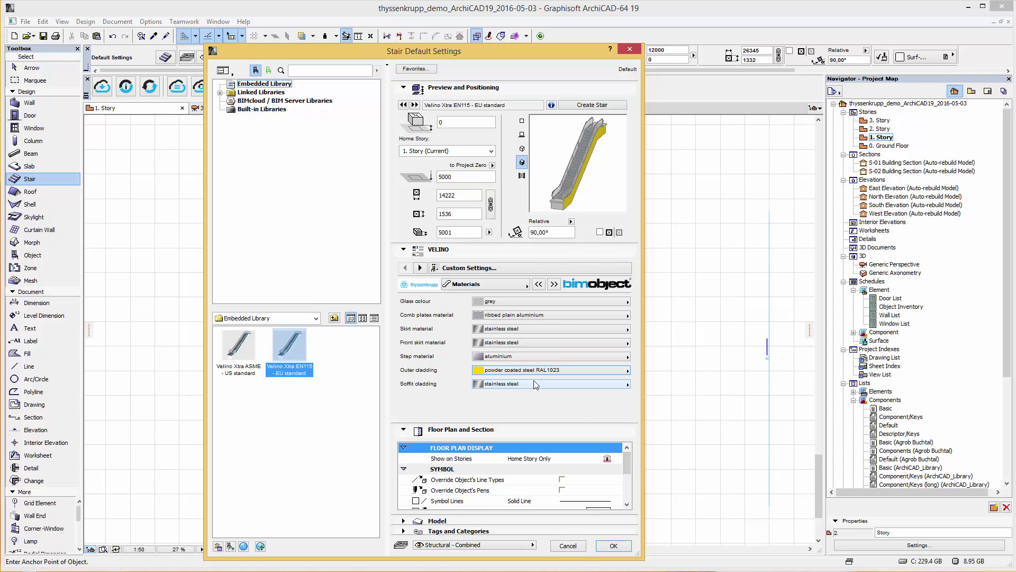
pyautogui.click(613, 546)
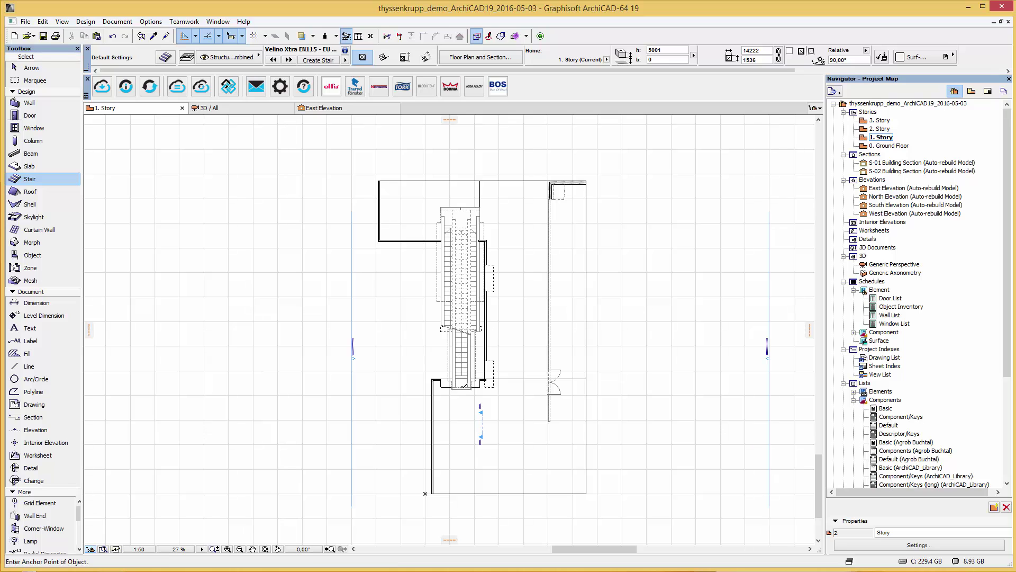
# - Place the Velino escalator on 1. Story, move it between the walls, and view it in 3D
pyautogui.scroll(3, 467, 383)
pyautogui.click(472, 390)
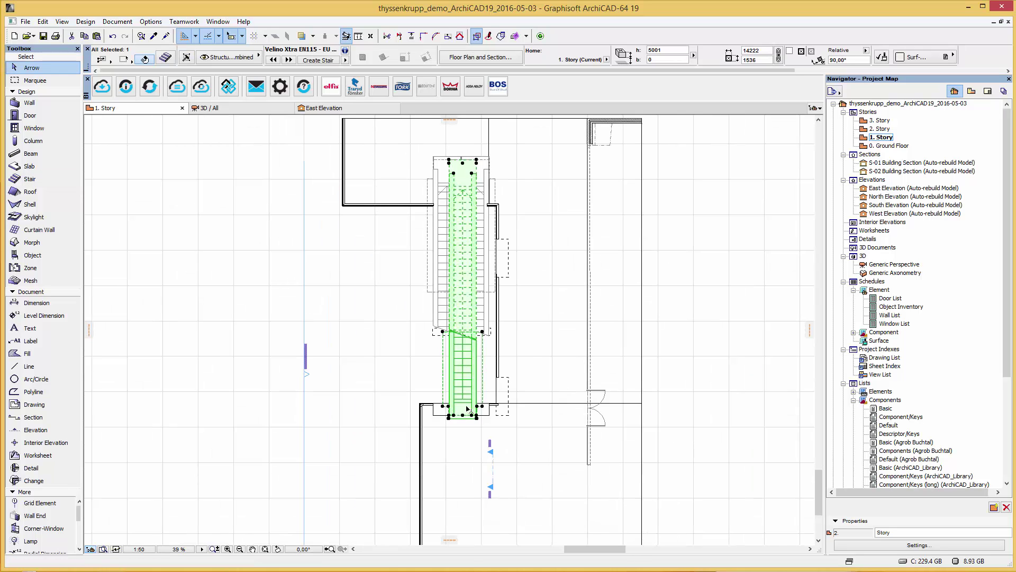
pyautogui.scroll(2, 471, 389)
pyautogui.click(477, 419)
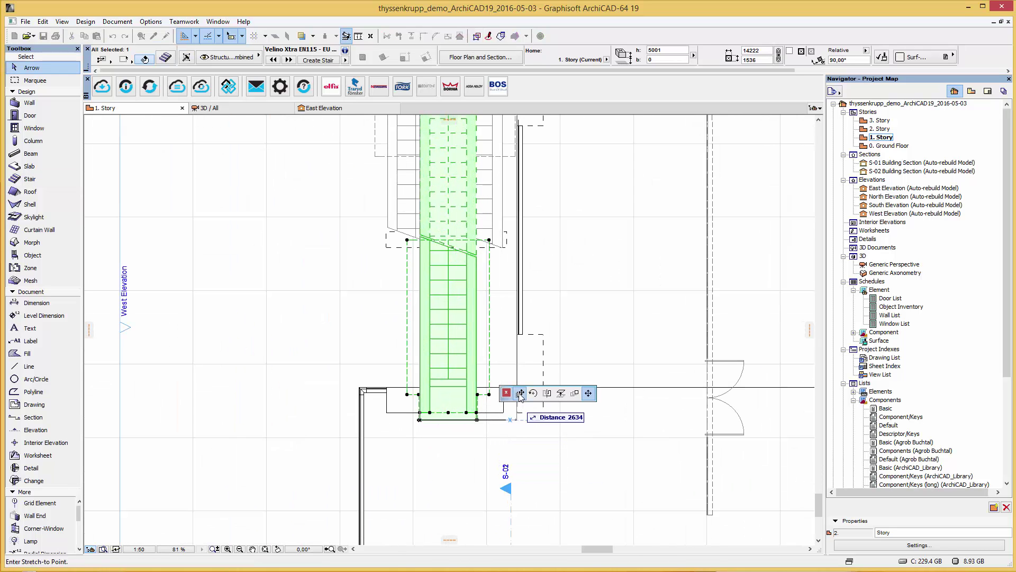
pyautogui.click(504, 413)
pyautogui.scroll(-3, 499, 419)
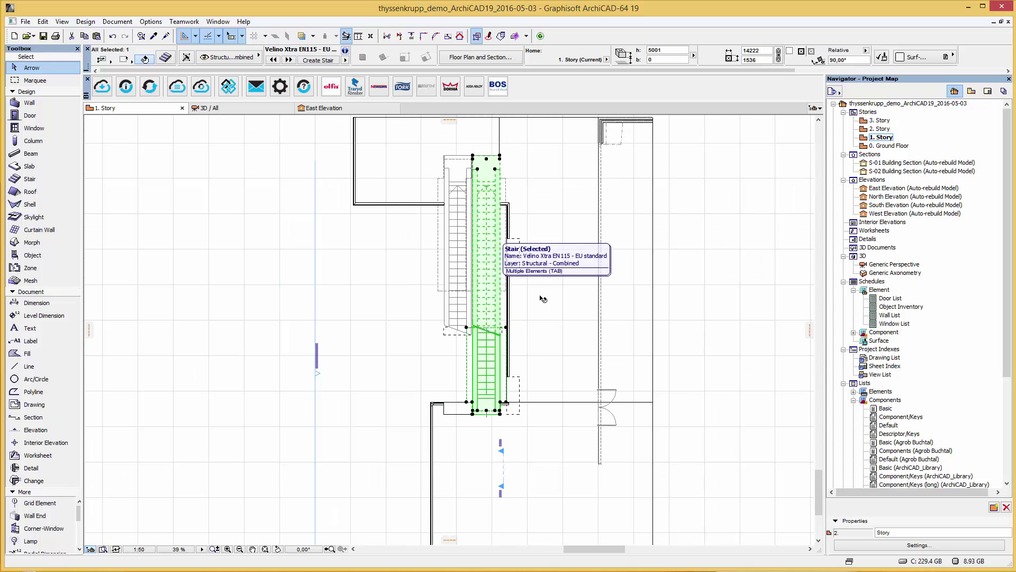
pyautogui.doubleClick(899, 264)
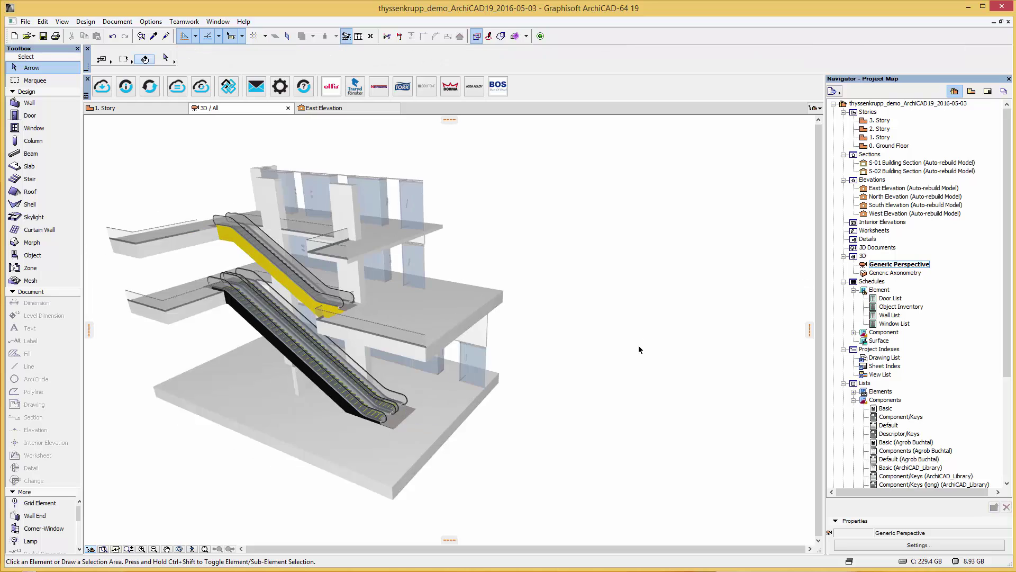
# - Zoom and orbit the 3D view over the escalators, then return to the 1. Story plan
pyautogui.scroll(2, 638, 345)
pyautogui.scroll(2, 335, 312)
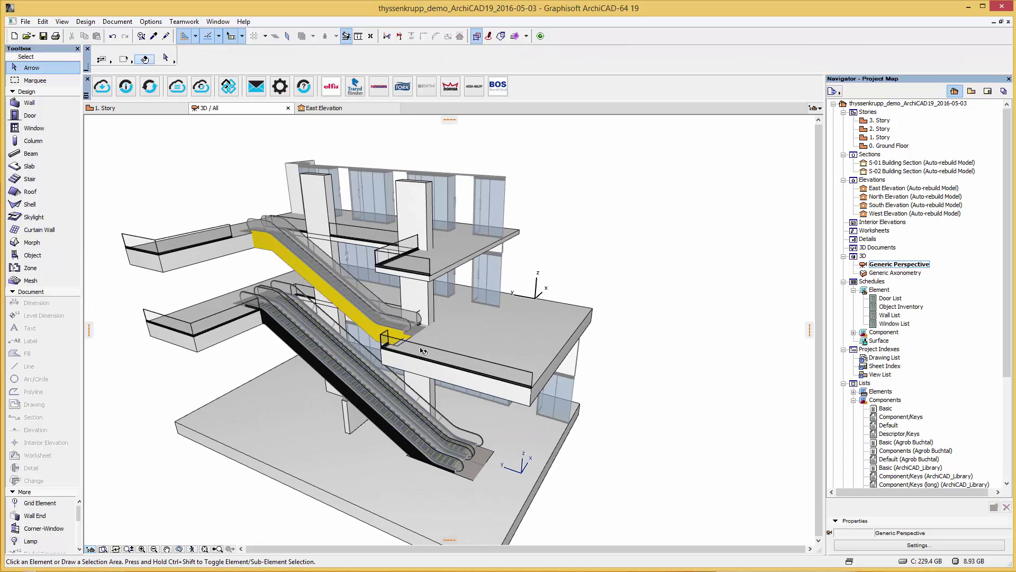
pyautogui.keyDown('shift'); pyautogui.moveTo(335, 312); pyautogui.dragTo(364, 333, button='middle'); pyautogui.keyUp('shift')
pyautogui.scroll(2, 356, 322)
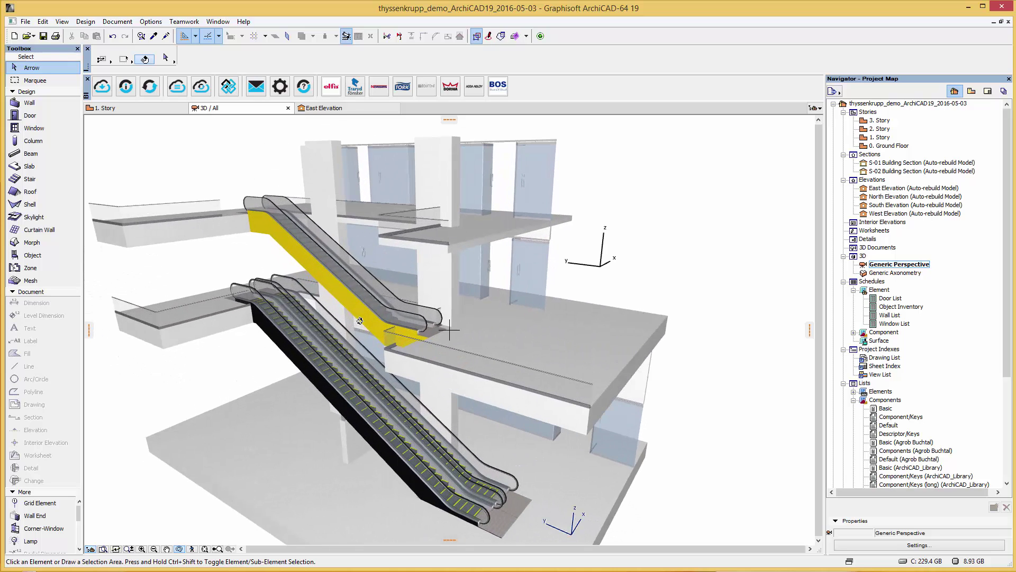
pyautogui.press('F2')
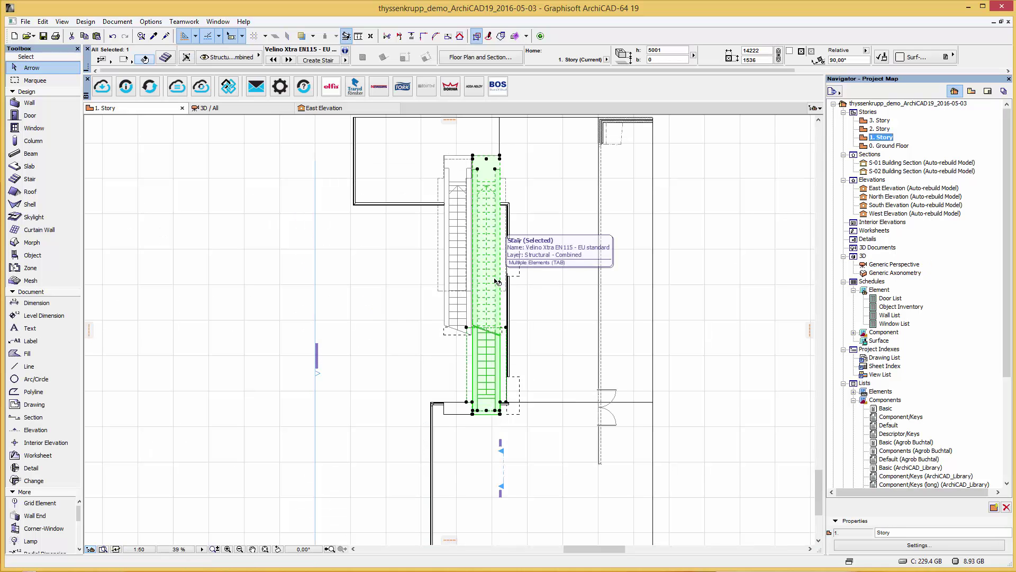
# - Change the placed escalator's height between floors to 20000
pyautogui.doubleClick(492, 267)
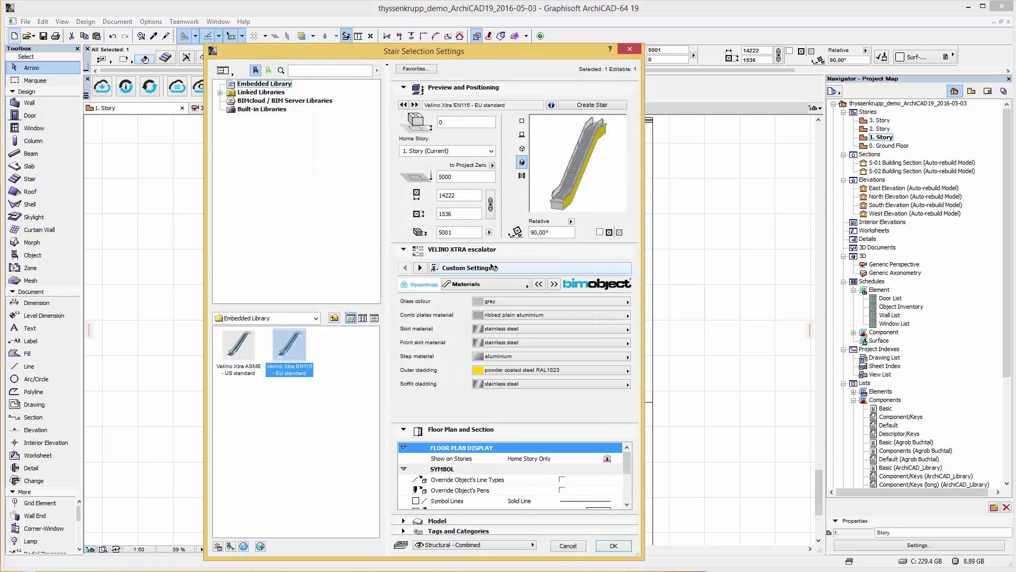
pyautogui.click(538, 285)
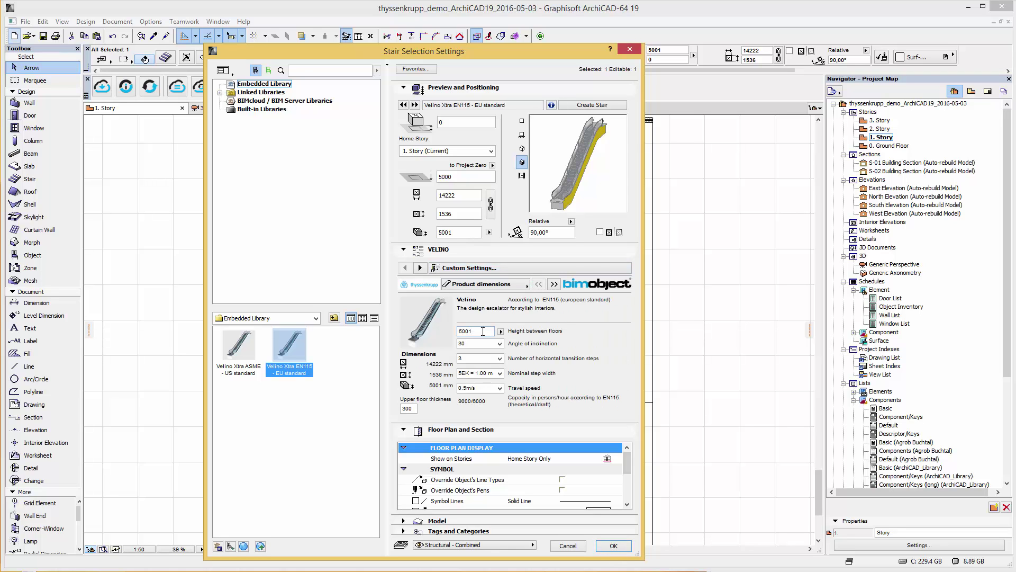
pyautogui.moveTo(483, 331); pyautogui.dragTo(455, 330)
pyautogui.press('Return')
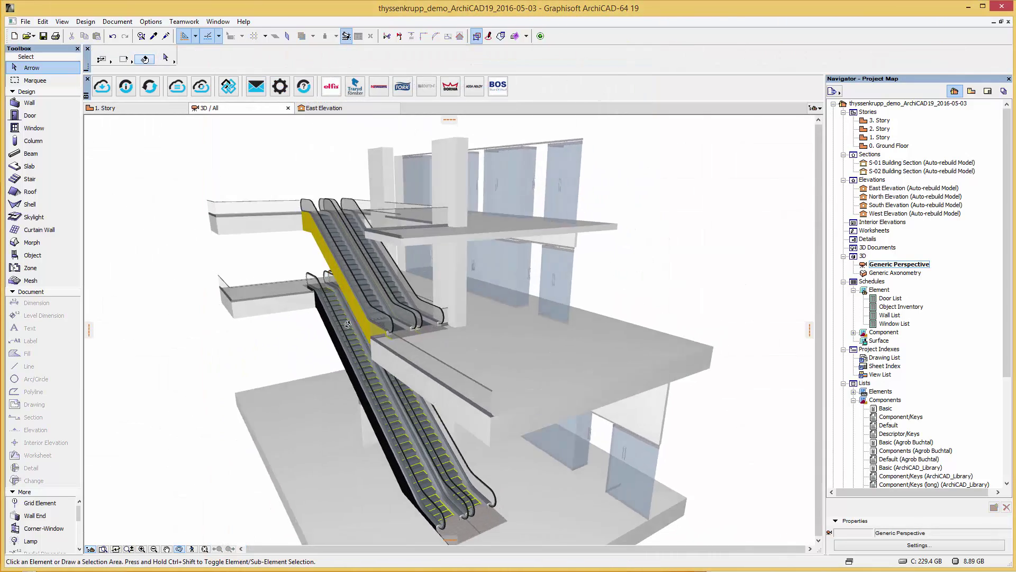
# - Change the selected upper escalator's yellow outer cladding to powder coated steel RAL3020
pyautogui.scroll(5, 348, 324)
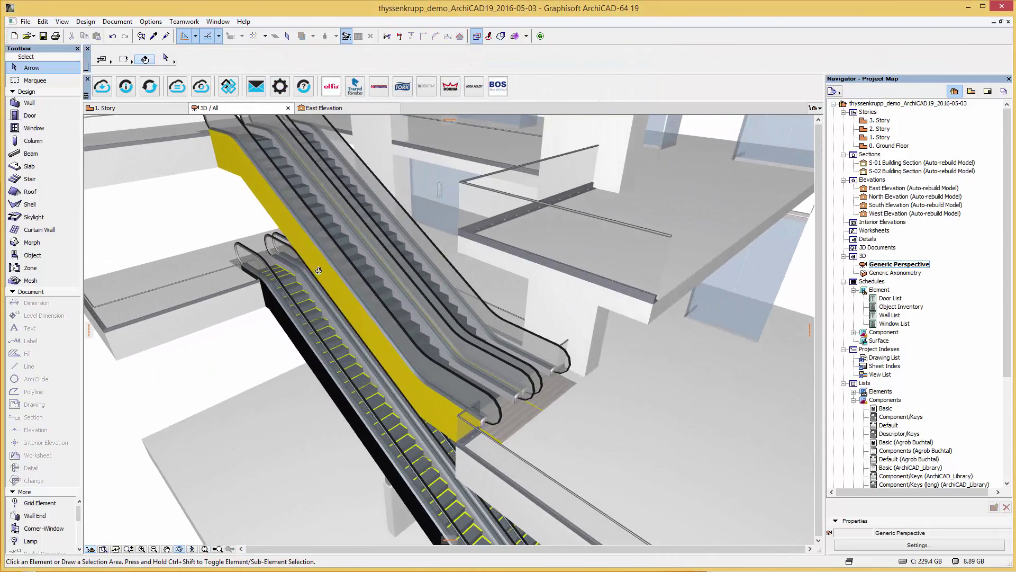
pyautogui.click(337, 273)
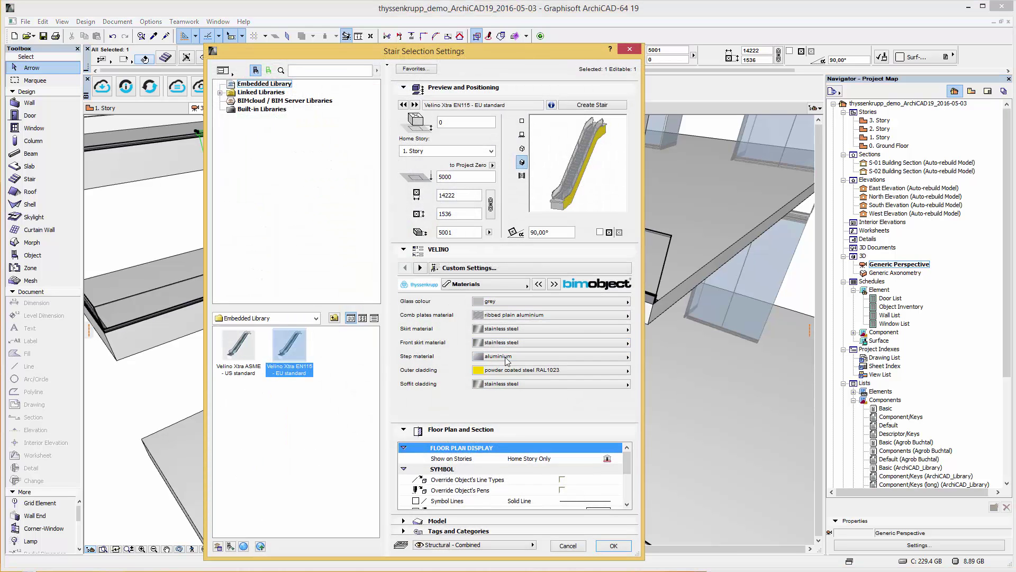
pyautogui.click(511, 370)
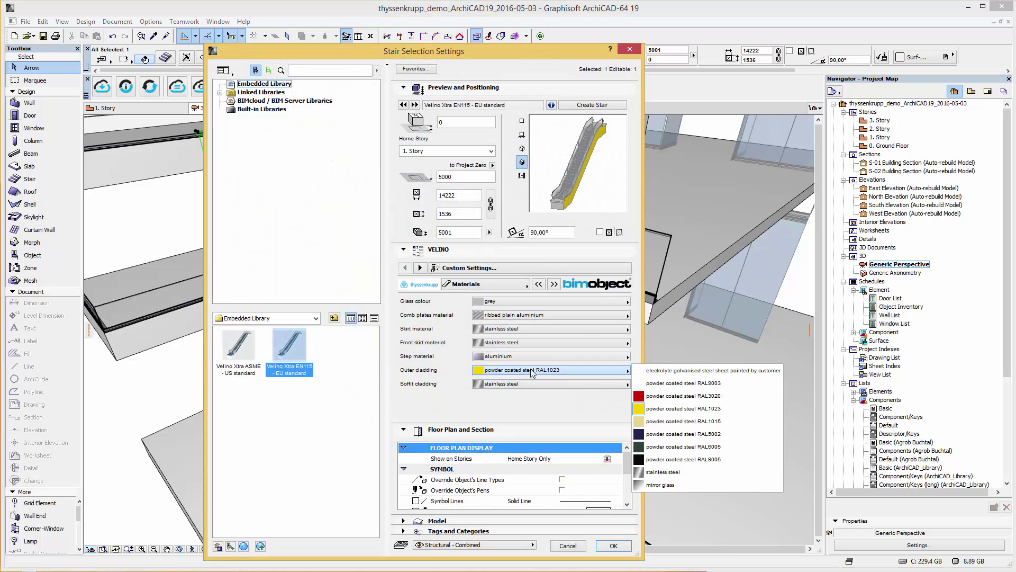
pyautogui.click(635, 391)
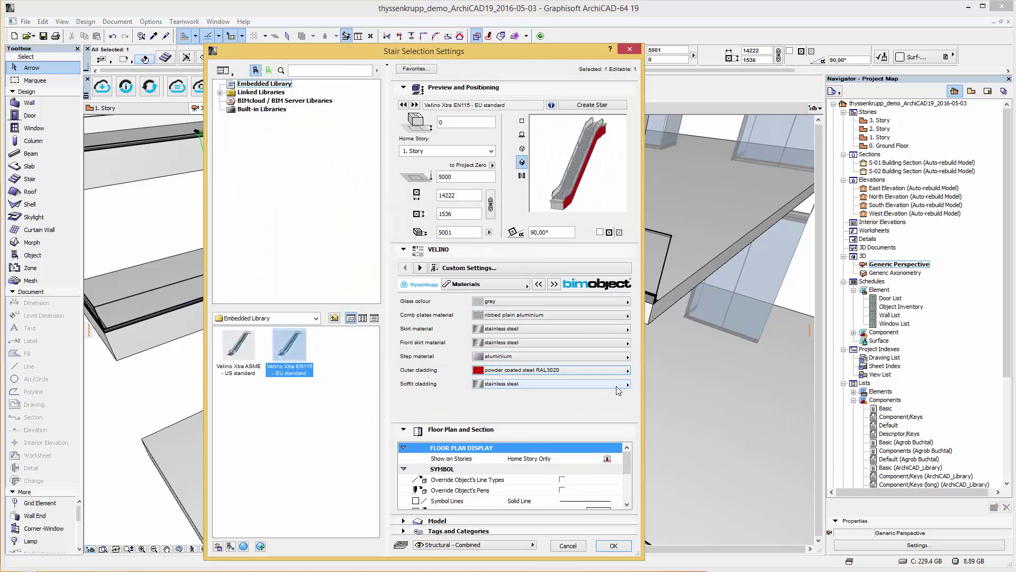
pyautogui.click(614, 545)
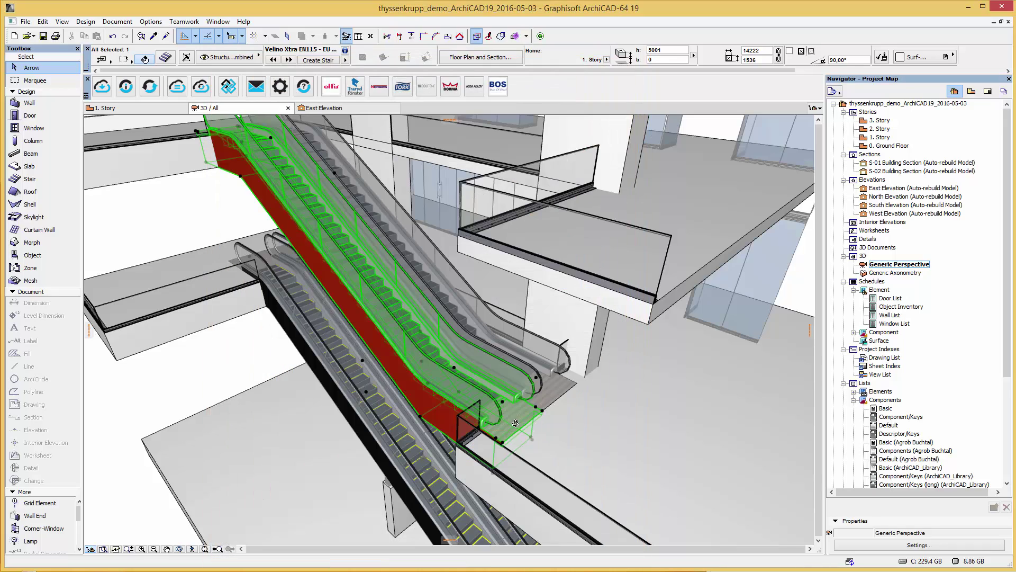